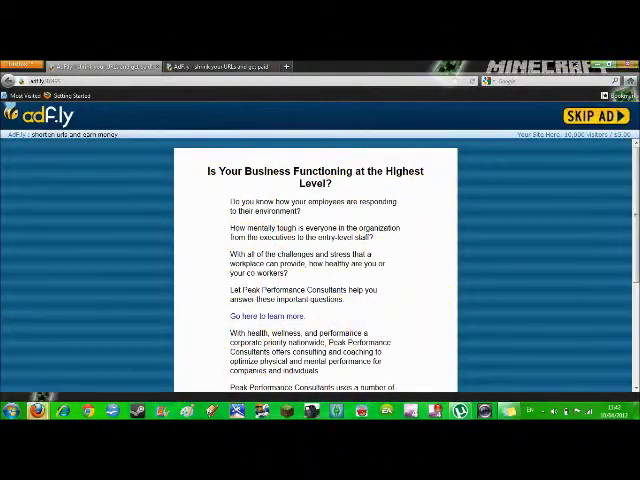
Step: Bring the Firefox adf.ly download window forward from the taskbar
left_click(57, 362)
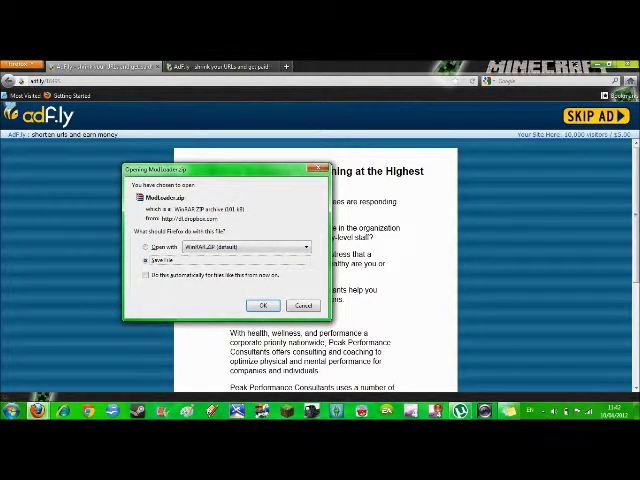
Step: Save ModLoader.zip and the mod_zeppelin-client zip from their download tabs
key("Return")
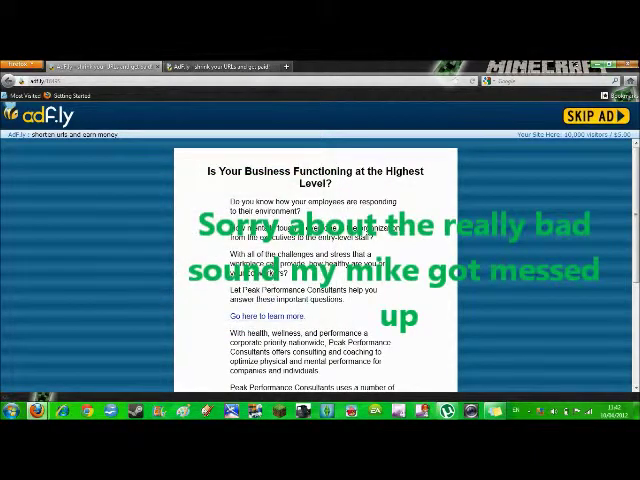
key("ctrl+Tab")
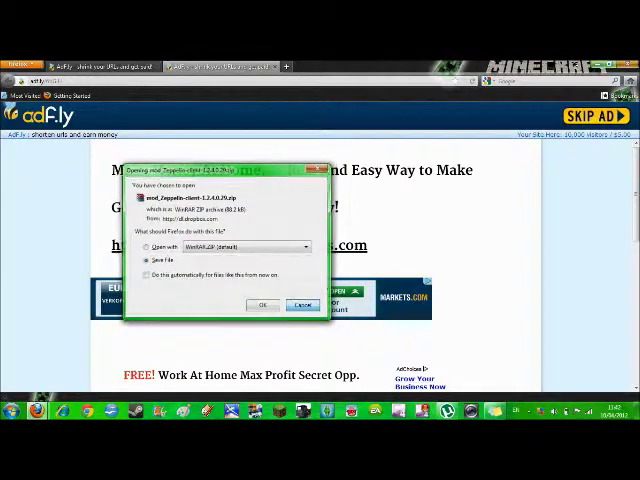
key("Return")
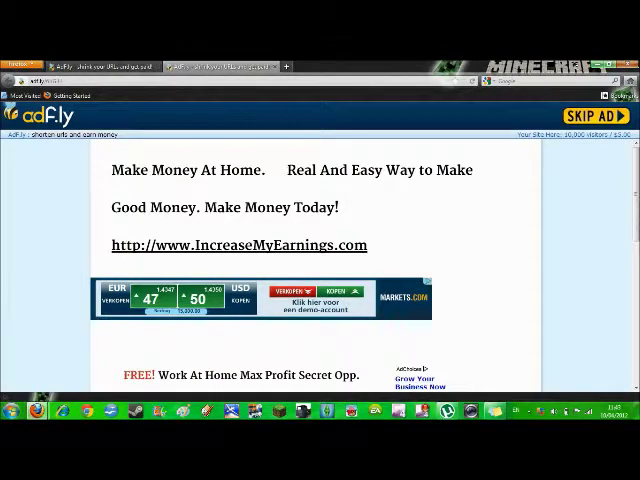
mouse_move(36, 410)
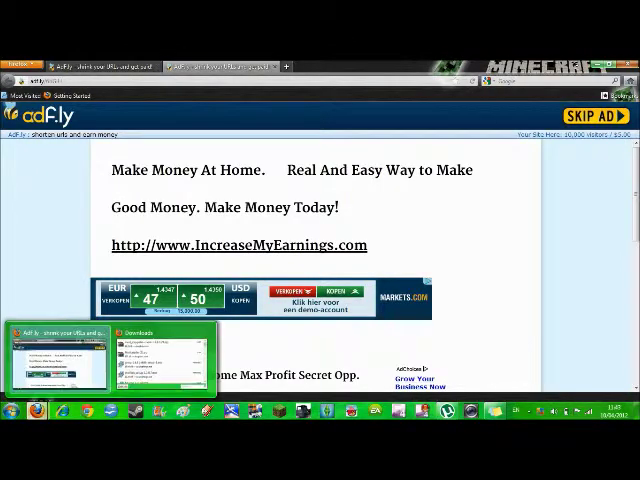
Step: Check the Firefox downloads list, cycle the adf.ly tabs, and bring up the Start menu
left_click(160, 358)
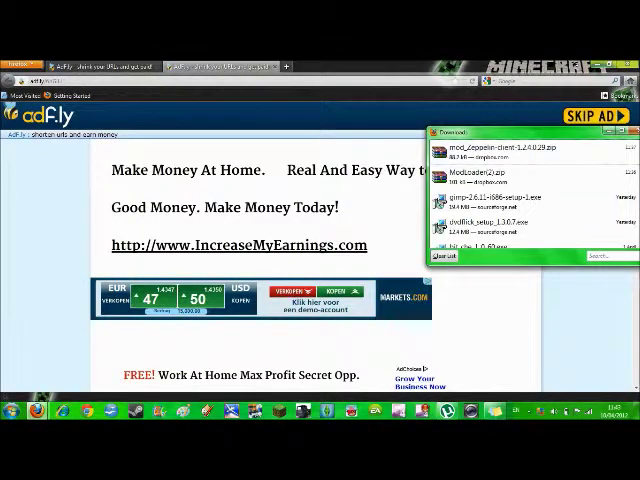
left_click(300, 340)
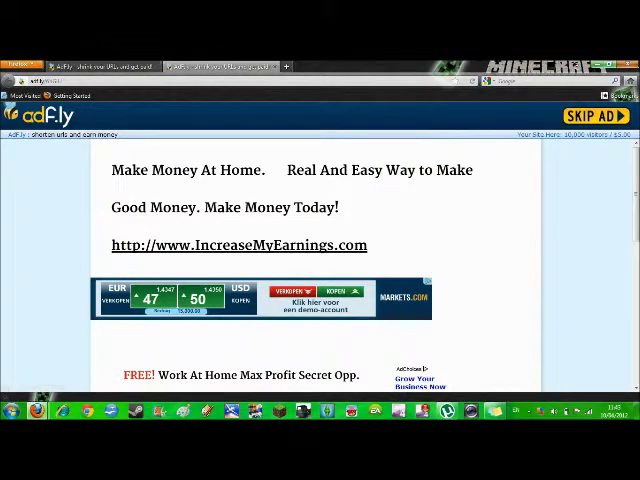
key("ctrl+Tab")
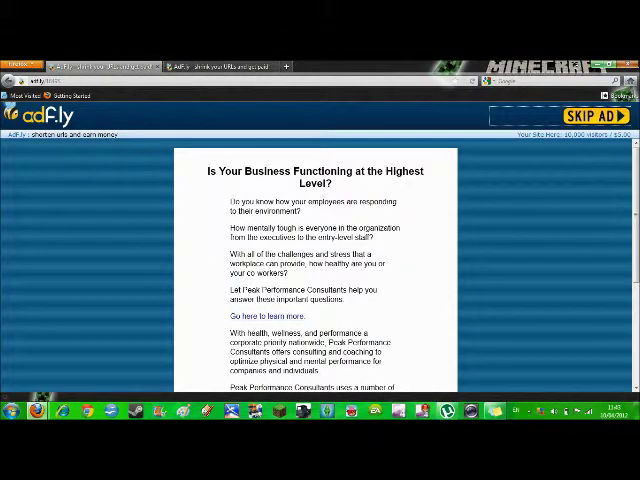
key("ctrl+Tab")
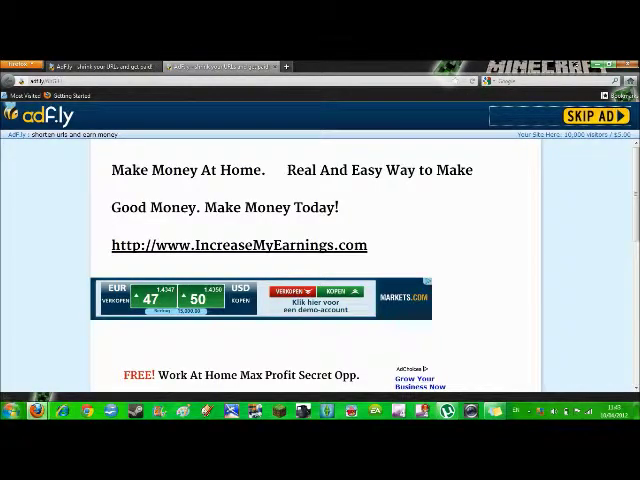
key("super")
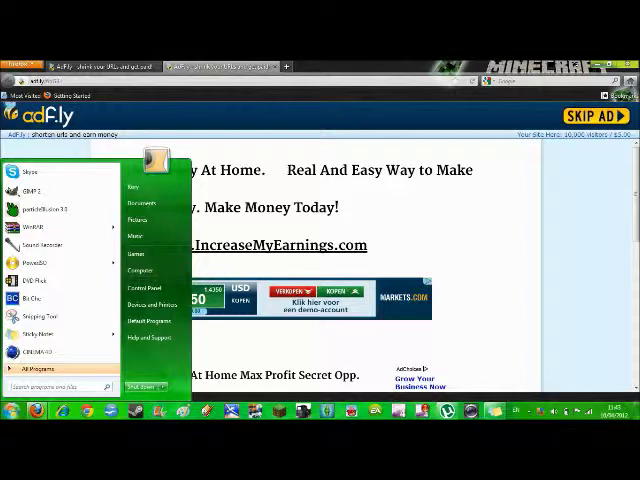
type("c")
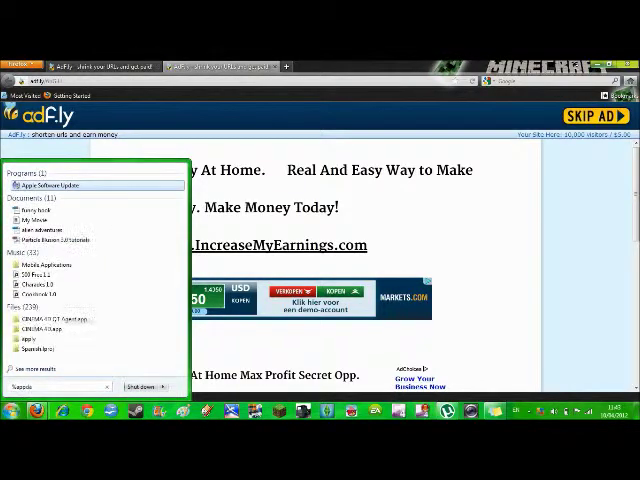
type("a")
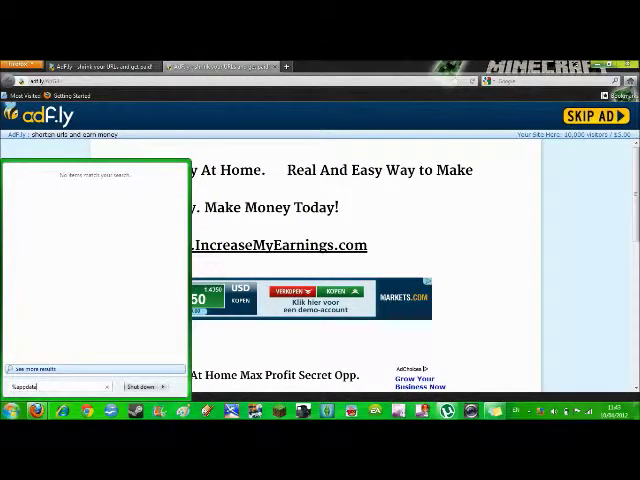
type("%")
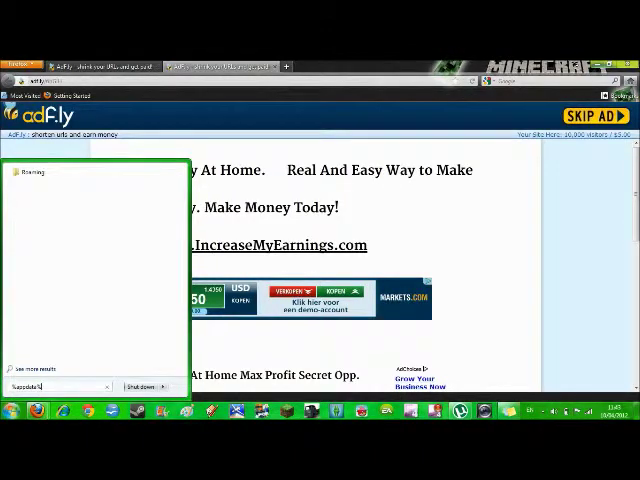
Step: Go to %appdata% > .minecraft > bin and open minecraft.jar with WinRAR
key("Return")
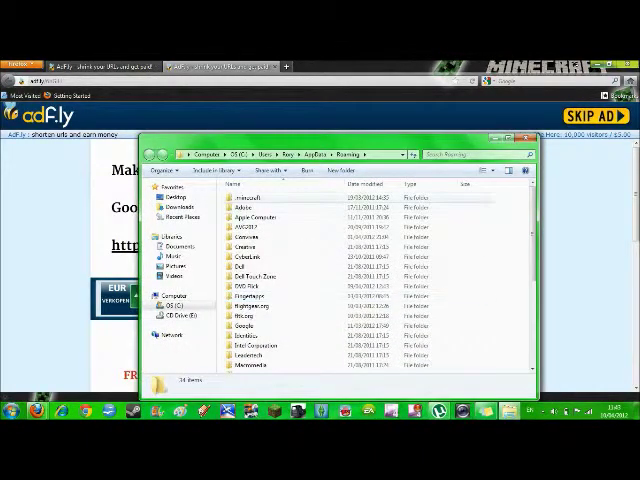
double_click(250, 198)
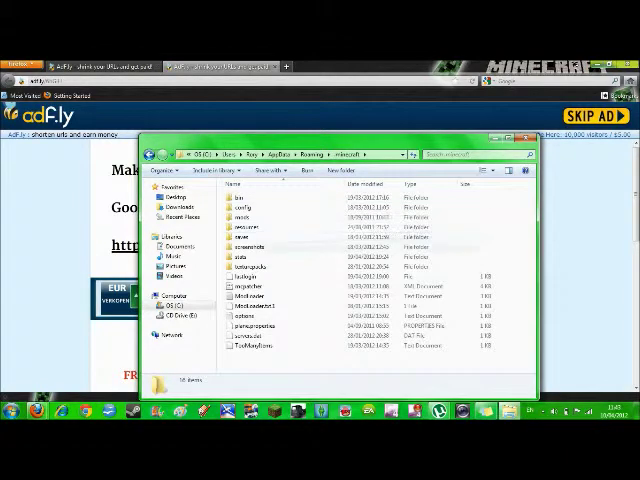
double_click(240, 198)
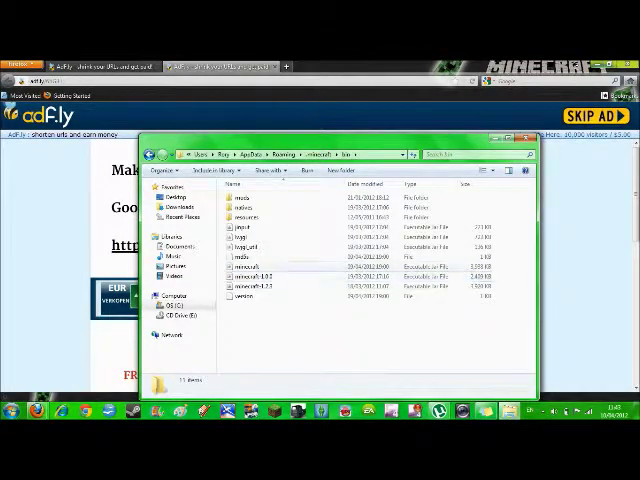
left_click(248, 267)
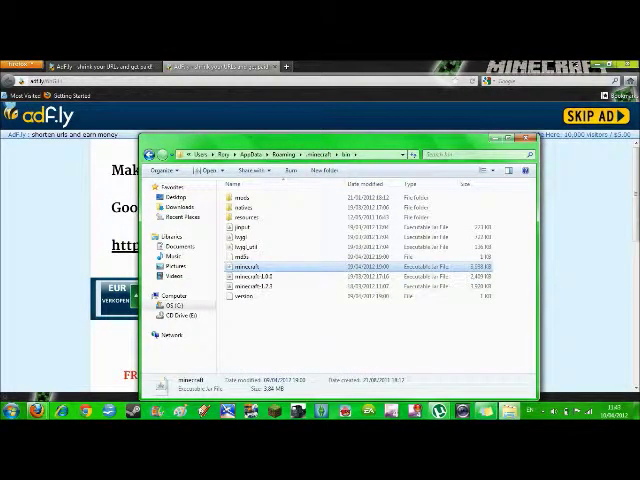
right_click(248, 267)
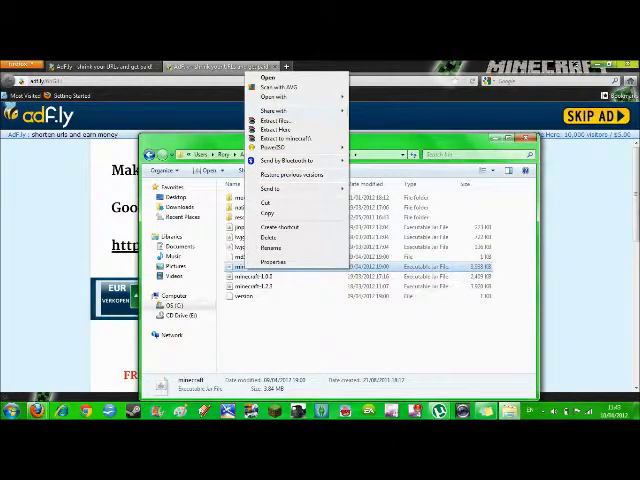
left_click(383, 107)
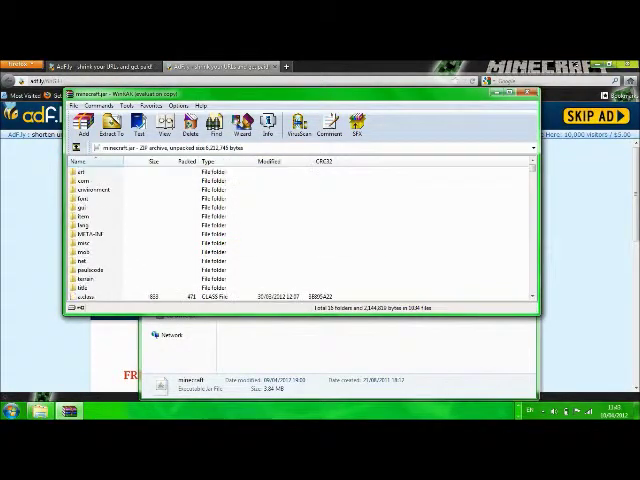
Step: Delete the META-INF folder from minecraft.jar, confirming with Yes
left_click(90, 233)
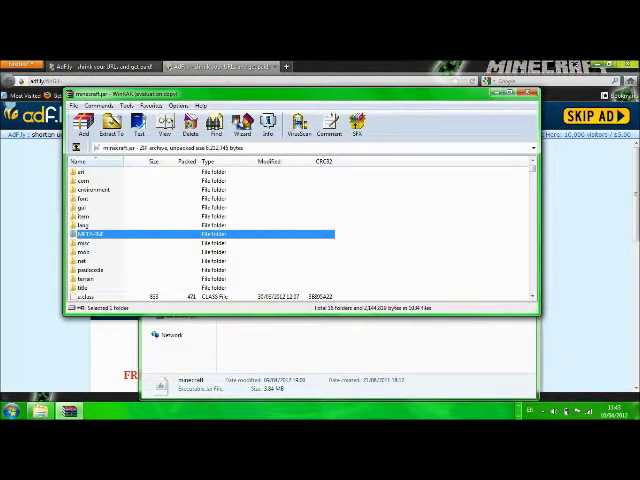
right_click(133, 222)
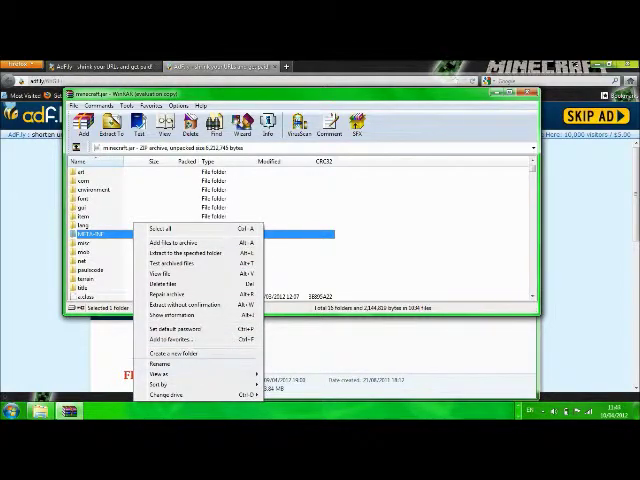
left_click(162, 283)
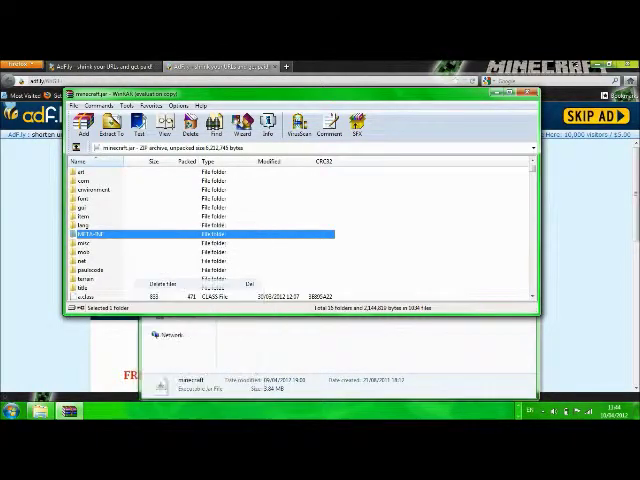
left_click(330, 268)
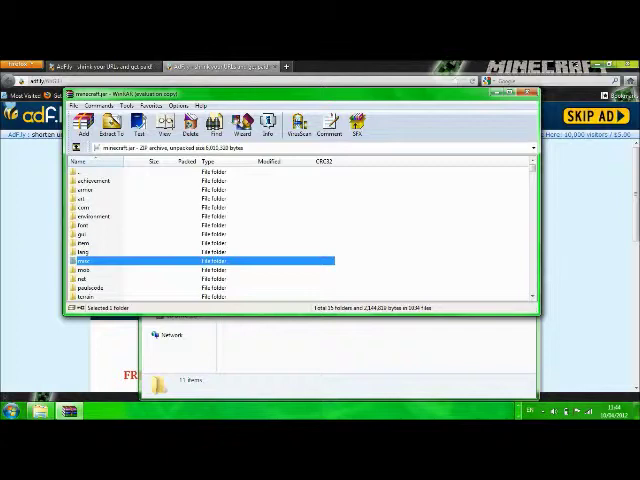
left_click_drag(250, 93, 240, 131)
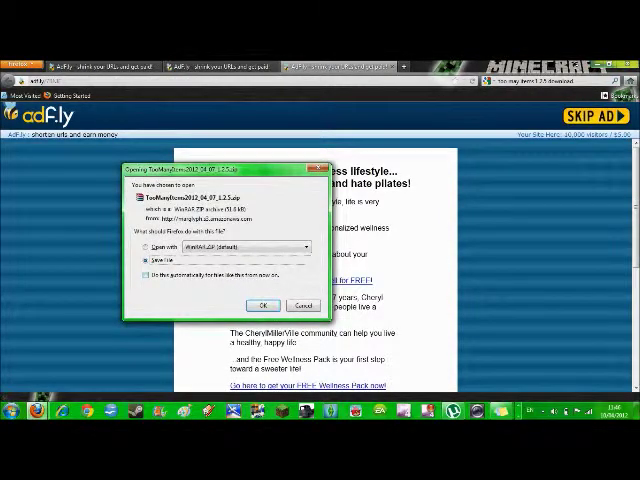
Step: Save the TooManyItems zip and bring up Firefox's downloads list
key("Return")
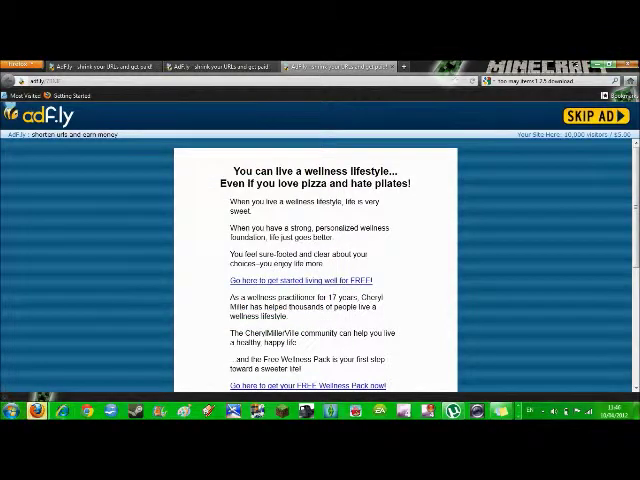
mouse_move(37, 410)
left_click(160, 355)
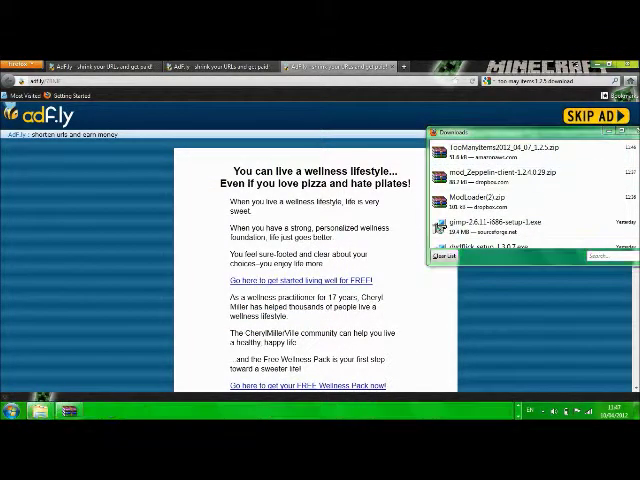
Step: Reopen minecraft.jar from the .minecraft bin folder with WinRAR archiver
left_click(40, 410)
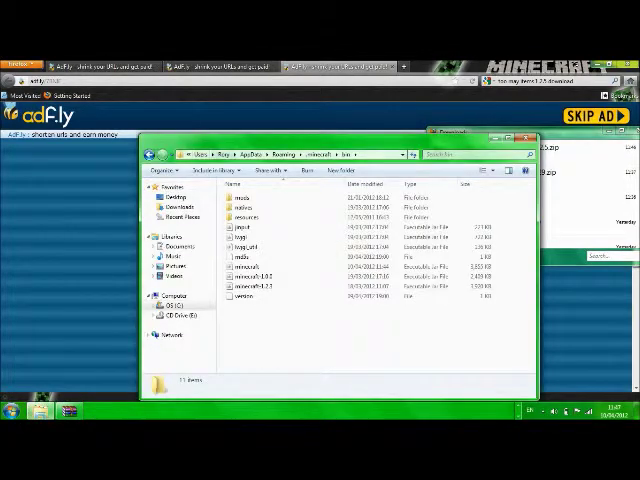
left_click_drag(290, 142, 182, 122)
left_click_drag(230, 122, 185, 114)
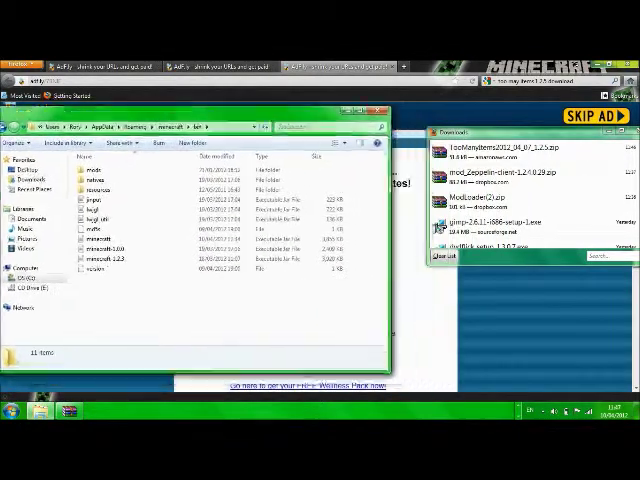
left_click(97, 238)
right_click(97, 238)
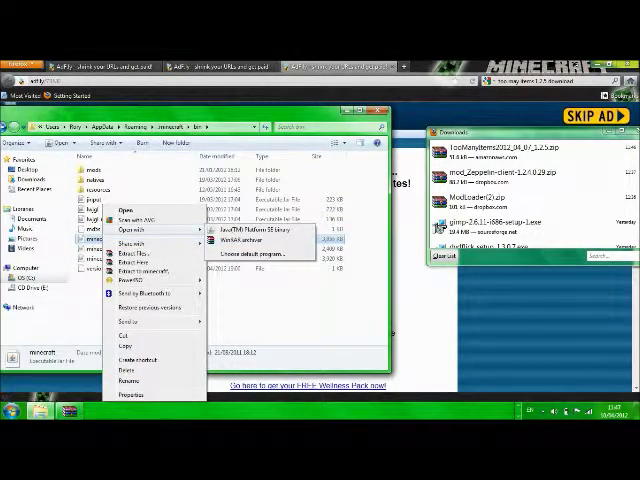
left_click(240, 240)
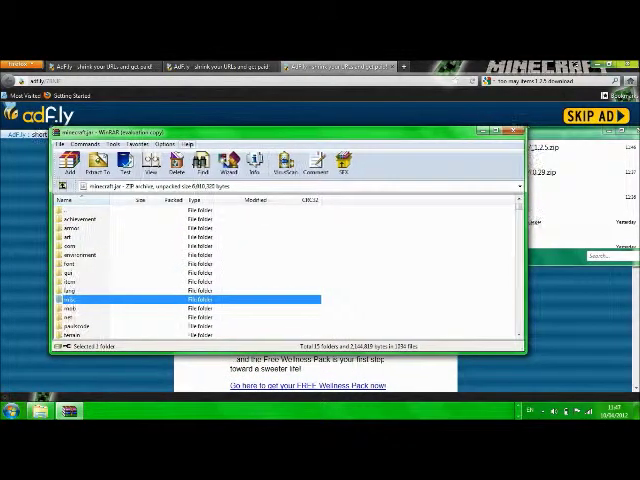
Step: Open the downloaded TooManyItems zip in WinRAR and dismiss the license reminder
left_click_drag(200, 132, 140, 100)
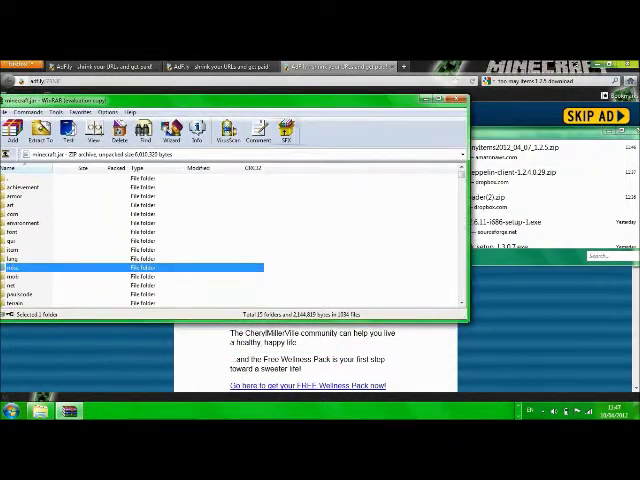
left_click(500, 150)
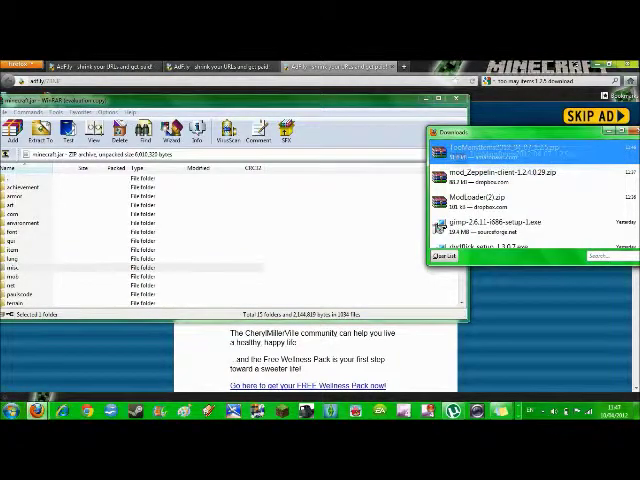
left_click_drag(455, 132, 477, 136)
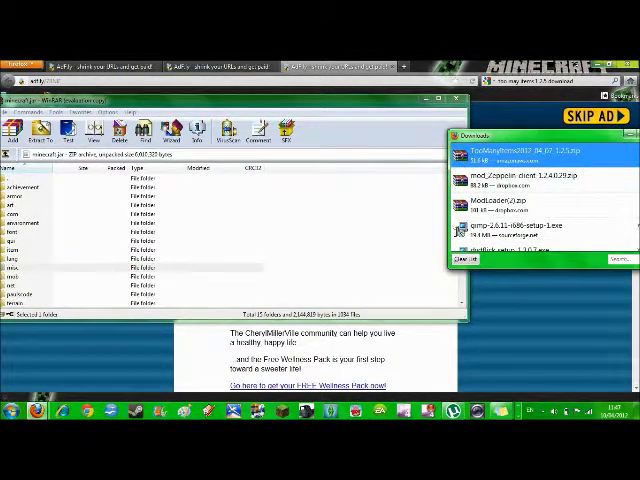
double_click(510, 152)
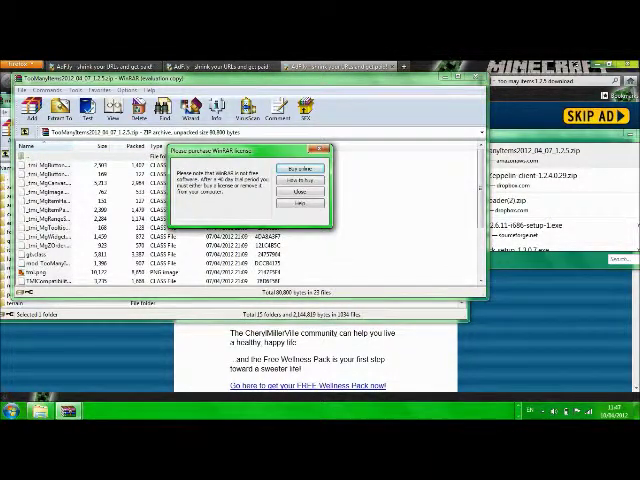
key("Escape")
Step: Drag all TooManyItems files into minecraft.jar (1036 files), then close the zip
key("ctrl+a")
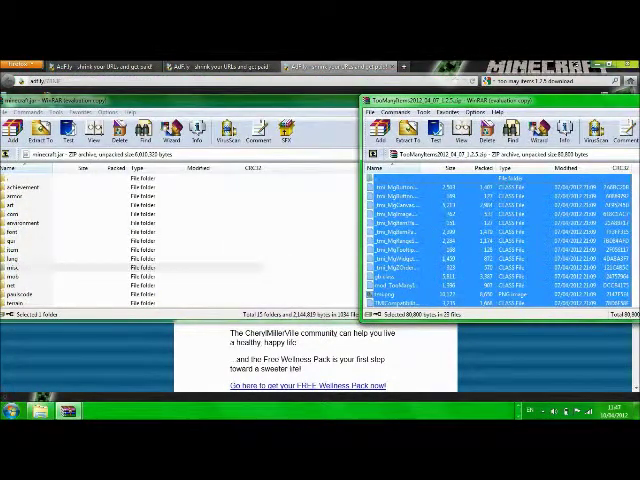
left_click_drag(450, 230, 200, 230)
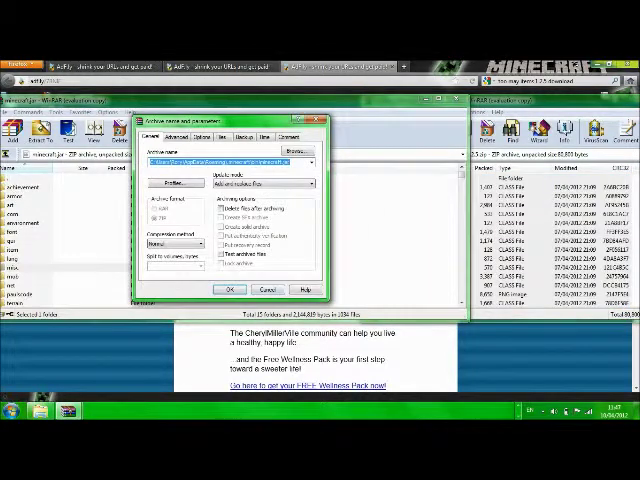
key("Return")
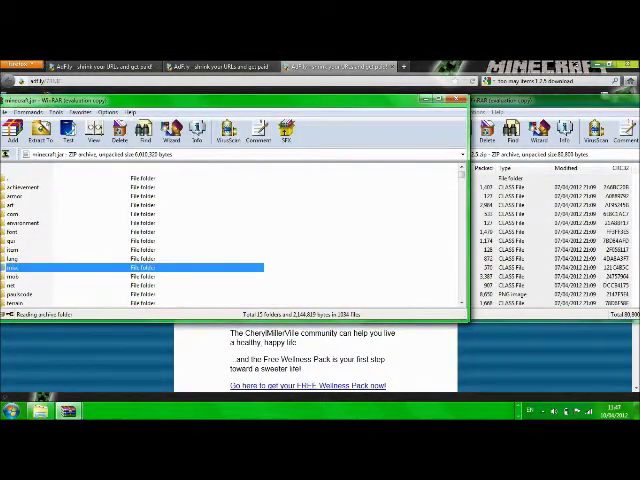
left_click_drag(560, 100, 370, 105)
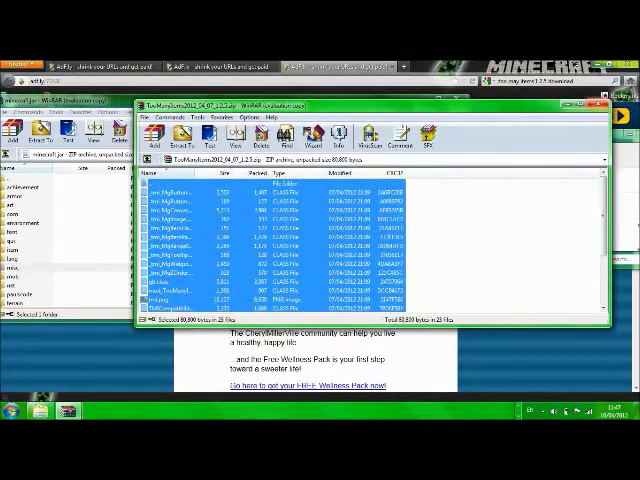
left_click(603, 105)
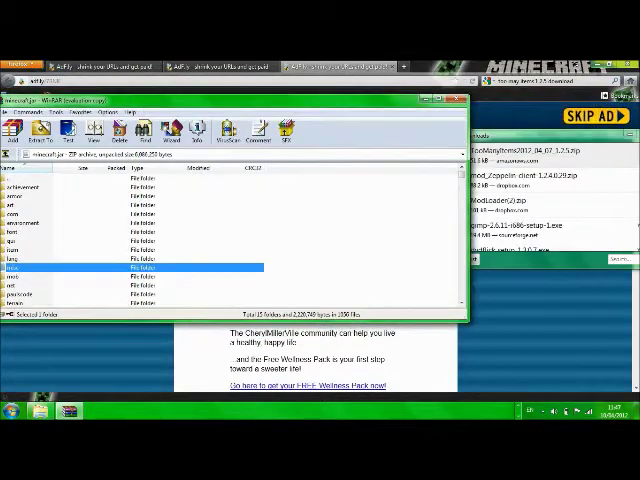
Step: Copy the four mod_Zeppelin client entries into minecraft.jar, reaching 1057 files
double_click(540, 175)
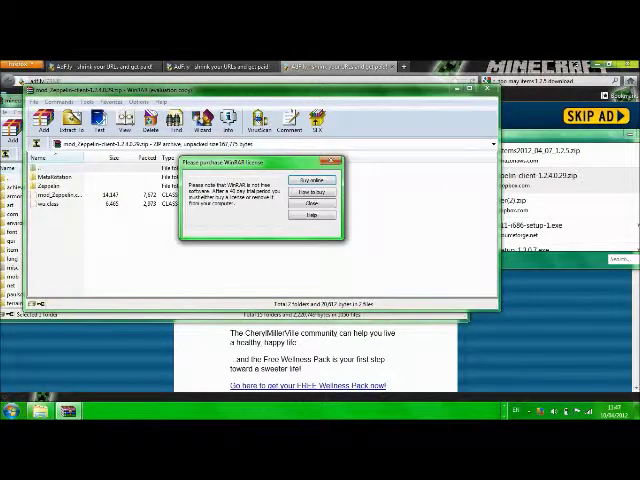
key("Escape")
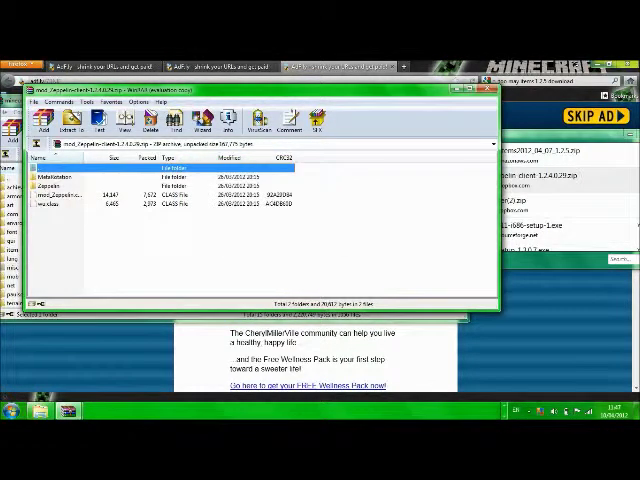
key("ctrl+a")
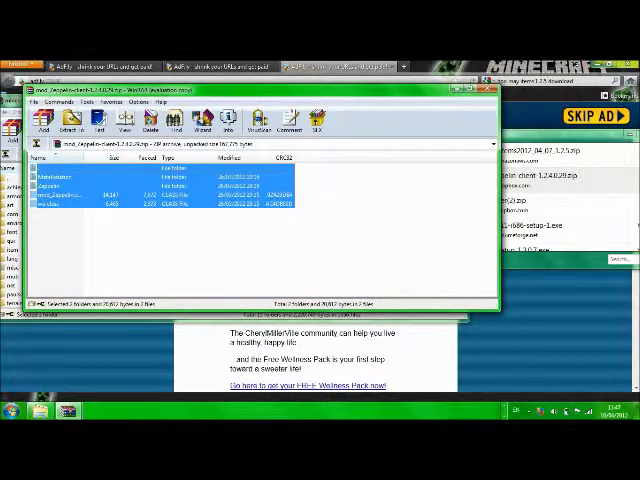
left_click_drag(150, 89, 450, 121)
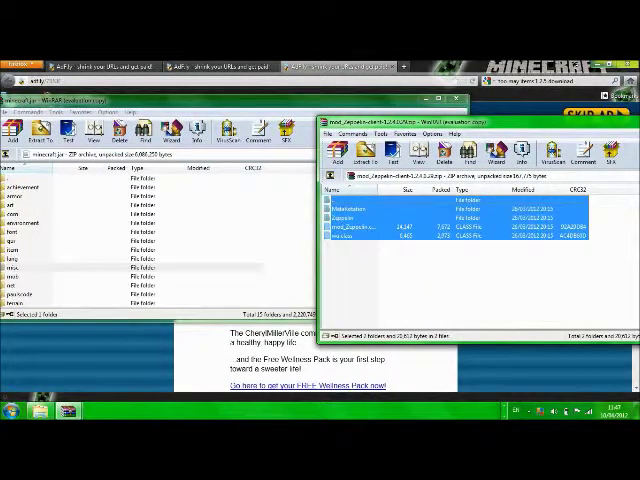
left_click_drag(400, 226, 150, 230)
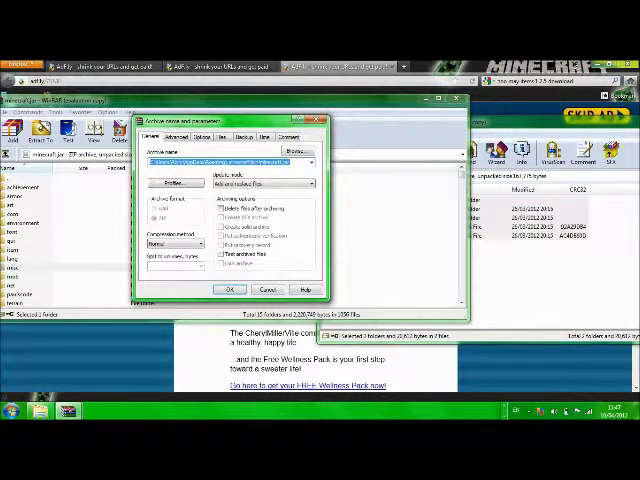
key("Return")
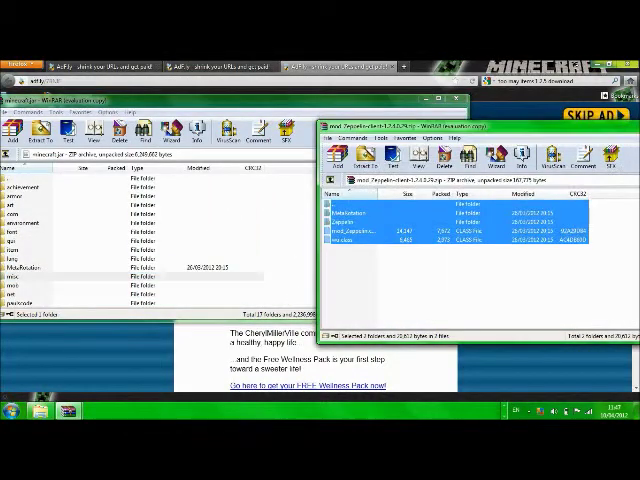
left_click_drag(400, 126, 265, 129)
key("alt+F4")
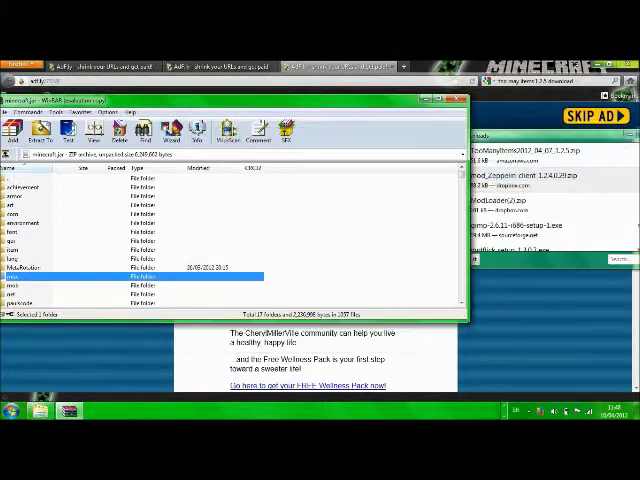
Step: Drag all ModLoader(2).zip files into minecraft.jar, then close the minecraft.jar window
double_click(498, 201)
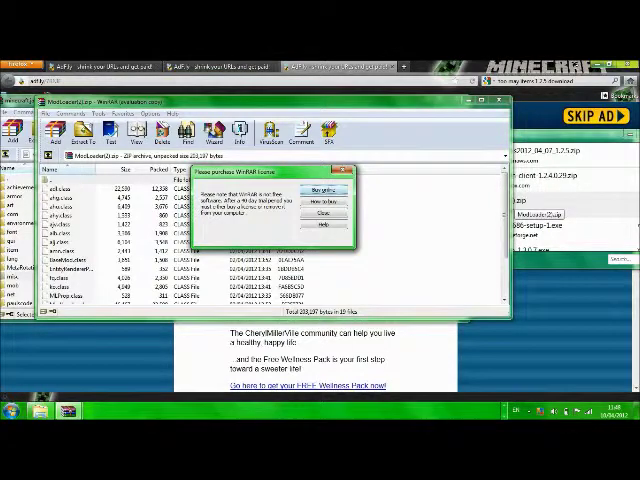
key("Escape")
key("ctrl+a")
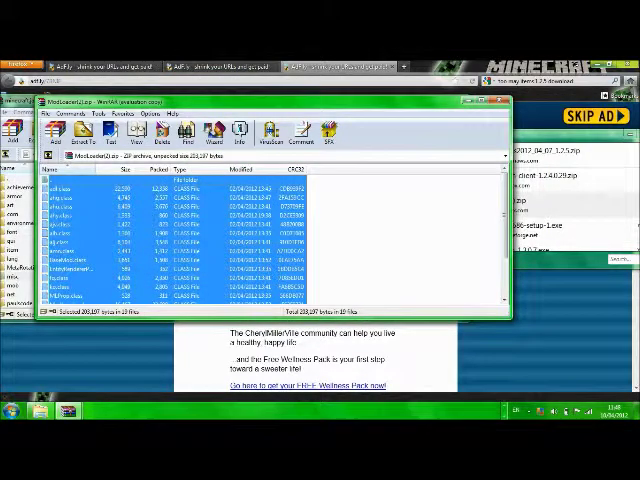
left_click_drag(150, 101, 460, 120)
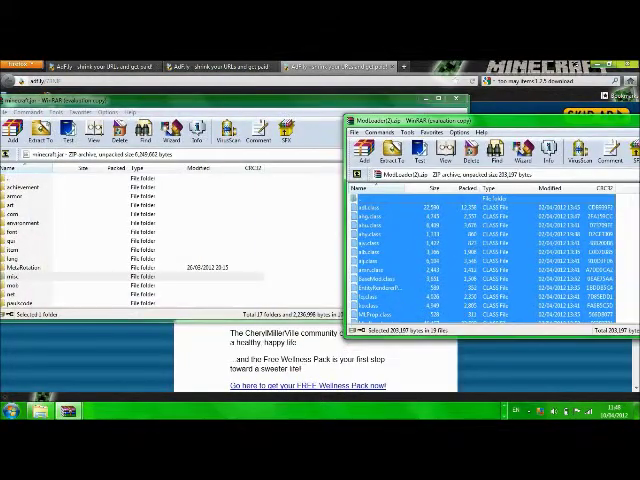
left_click_drag(430, 250, 200, 230)
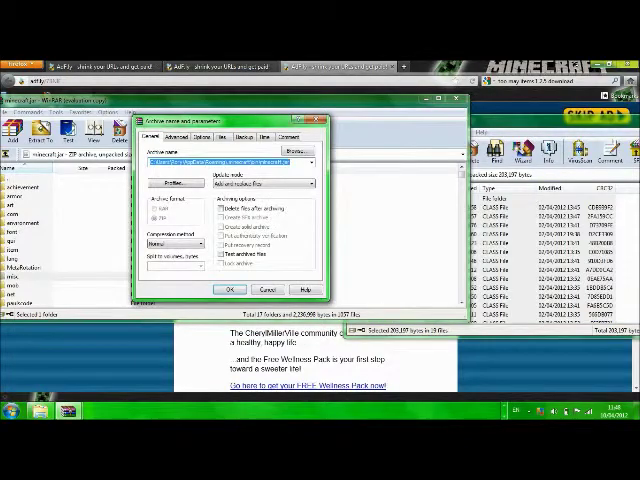
left_click(229, 290)
left_click(461, 100)
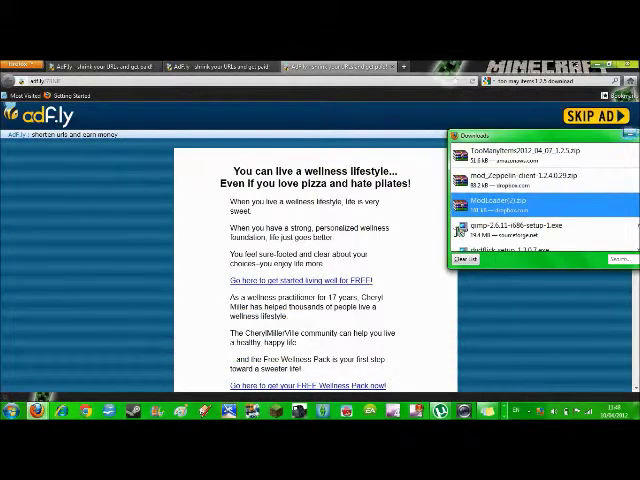
left_click_drag(540, 134, 260, 134)
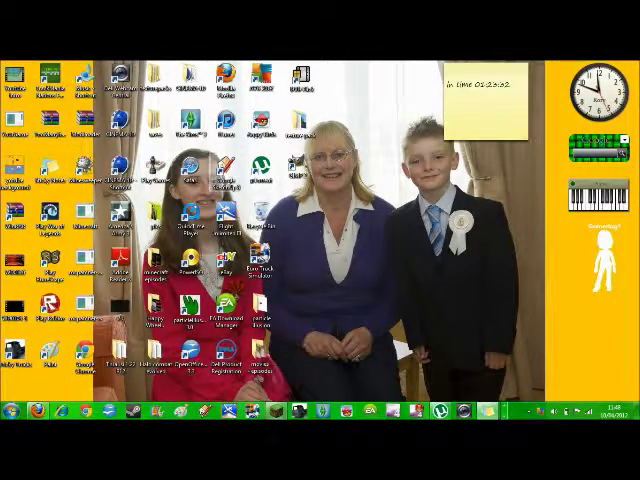
Step: Launch Minecraft from the desktop shortcut, log in, and choose Singleplayer
double_click(118, 82)
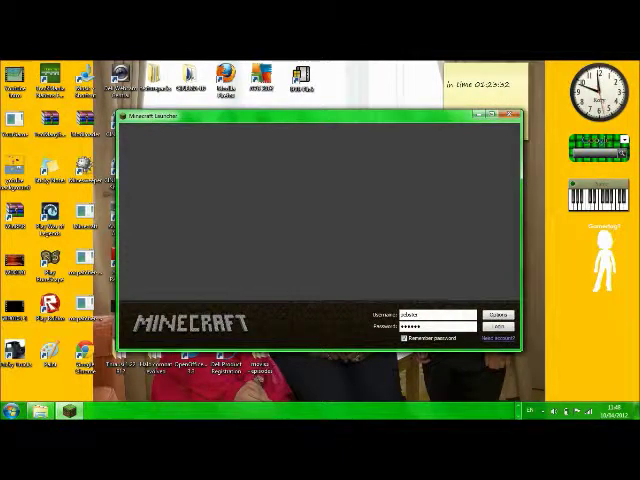
key("Return")
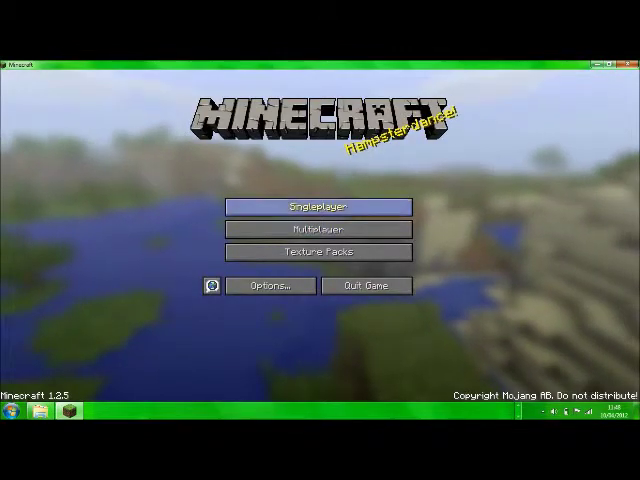
left_click(309, 207)
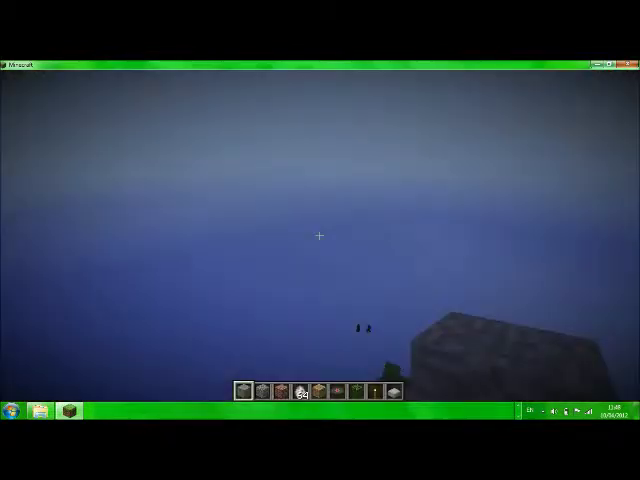
Step: Open the inventory with the TooManyItems overlay and page its item list to 2/2
key("e")
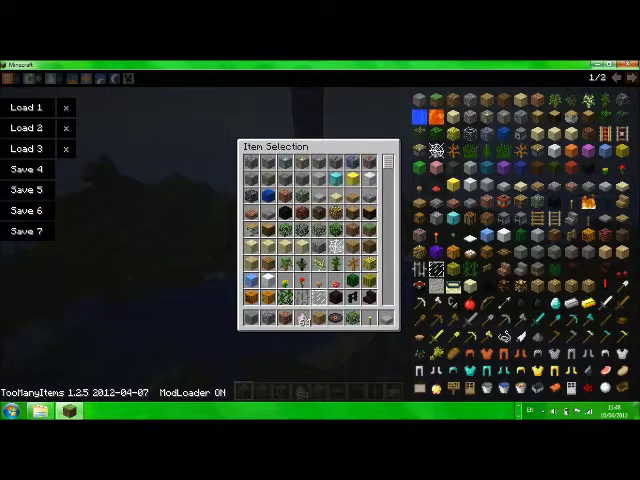
left_click(627, 77)
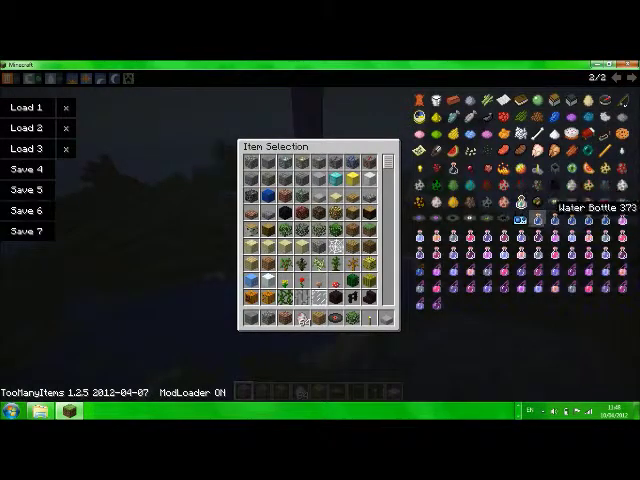